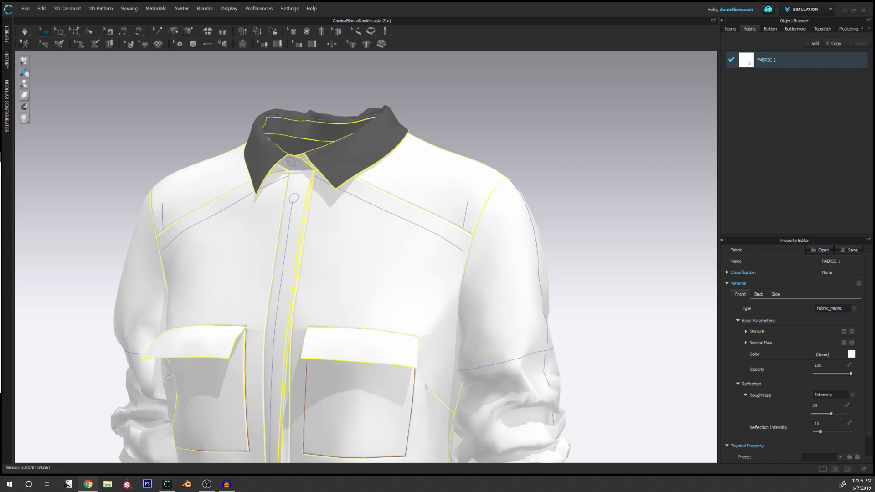
Widen the side panels and enlarge the Property Editor to show more fabric settings
double_click(786, 60)
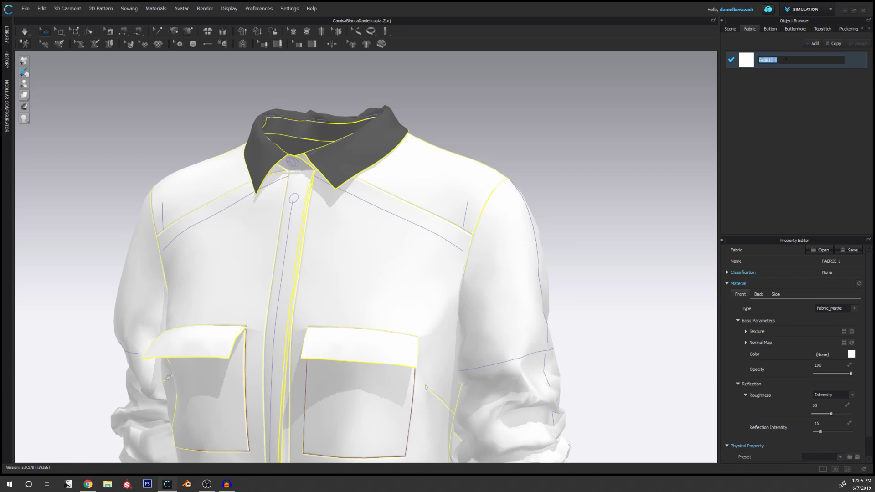
click(809, 60)
drag(718, 269, 675, 259)
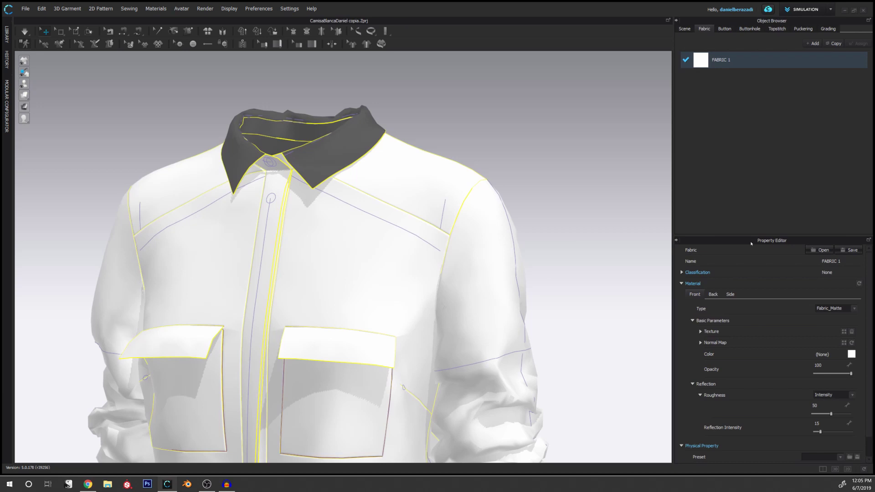
drag(752, 236, 749, 178)
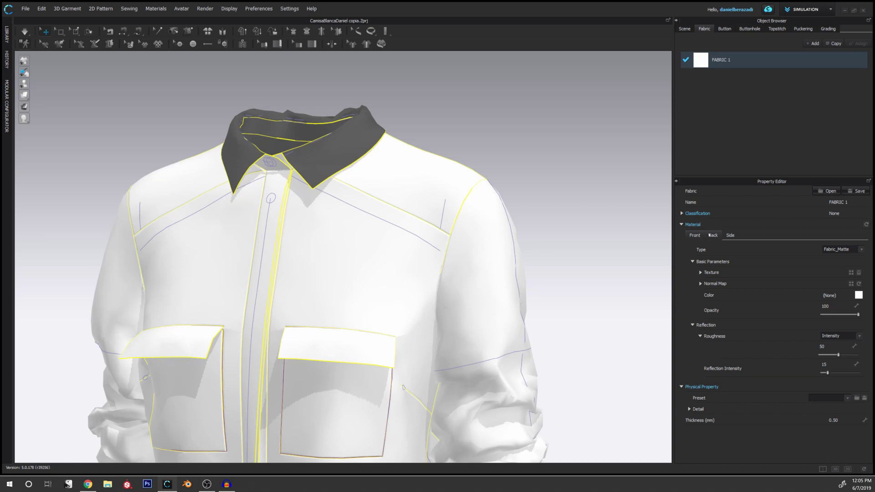
Set FABRIC 1's colour to a pale cream (RGB 255, 229, 185)
click(730, 235)
click(858, 295)
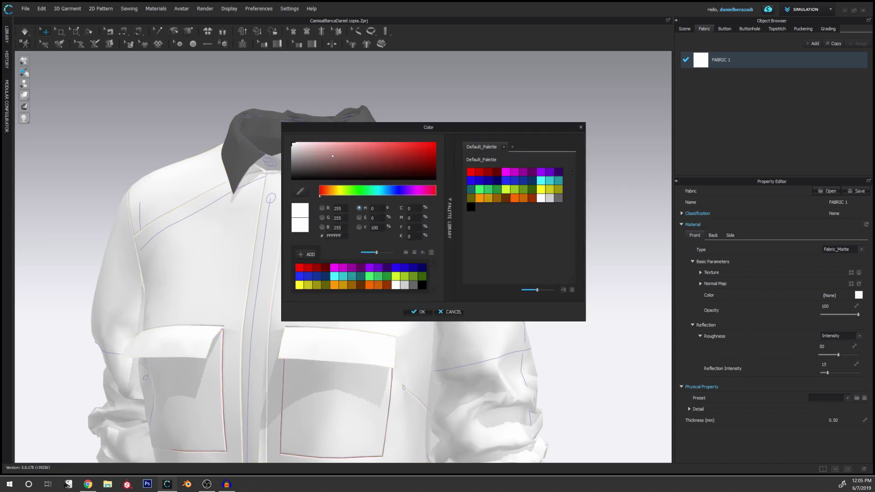
drag(302, 143, 331, 143)
drag(347, 191, 333, 197)
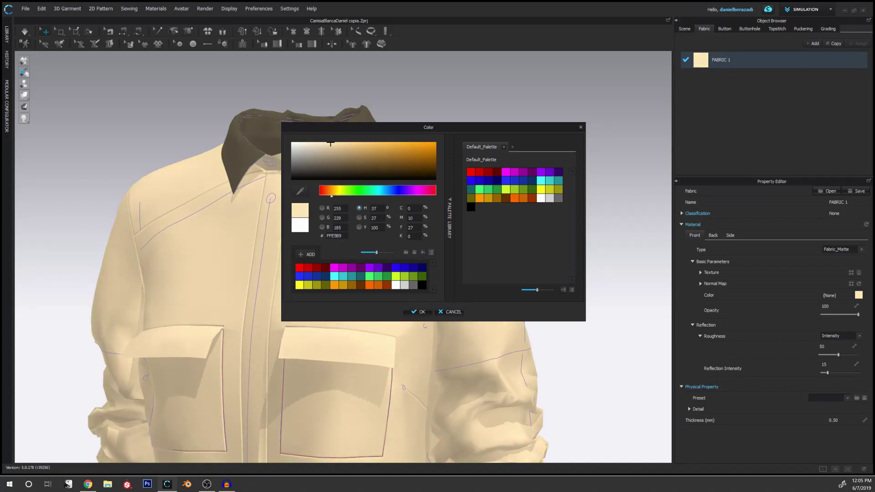
click(413, 311)
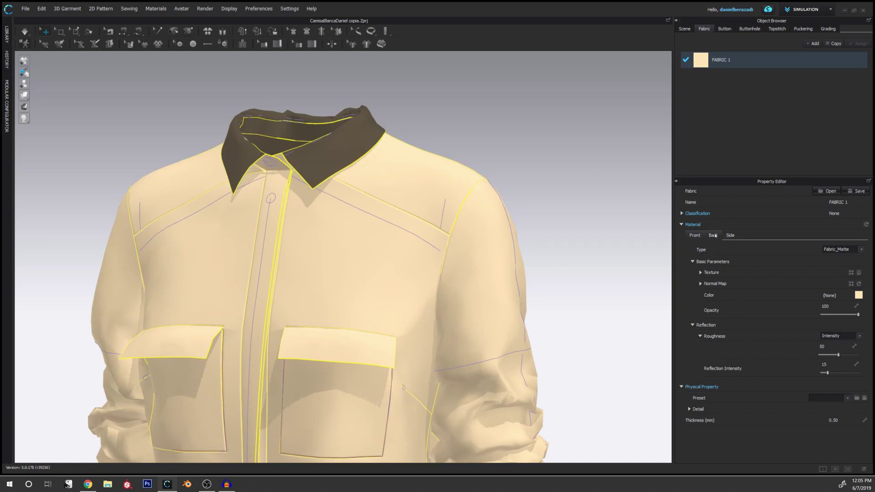
Unlink FABRIC 1's back from the front, colour it orange and make it Fabric_Silk/Satin
click(714, 235)
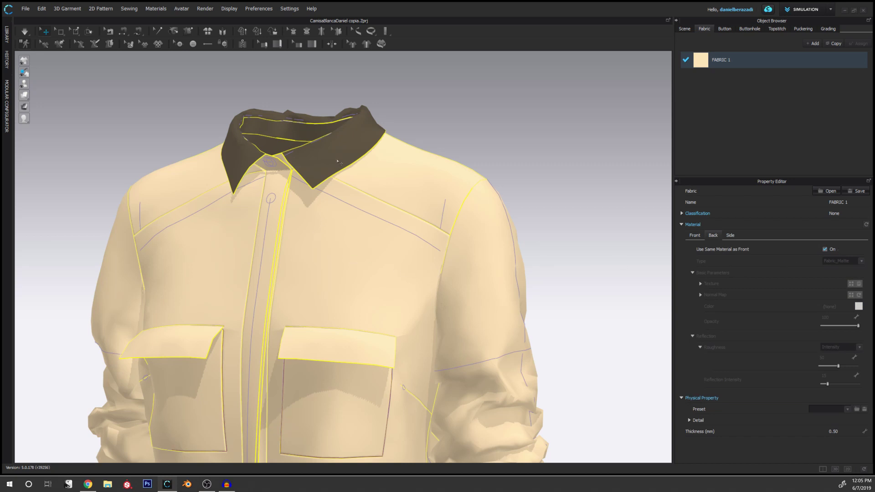
click(825, 249)
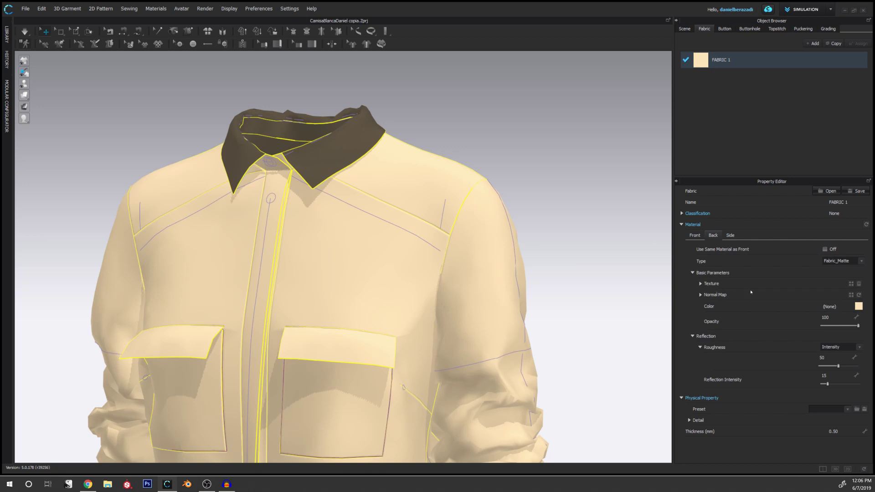
click(858, 307)
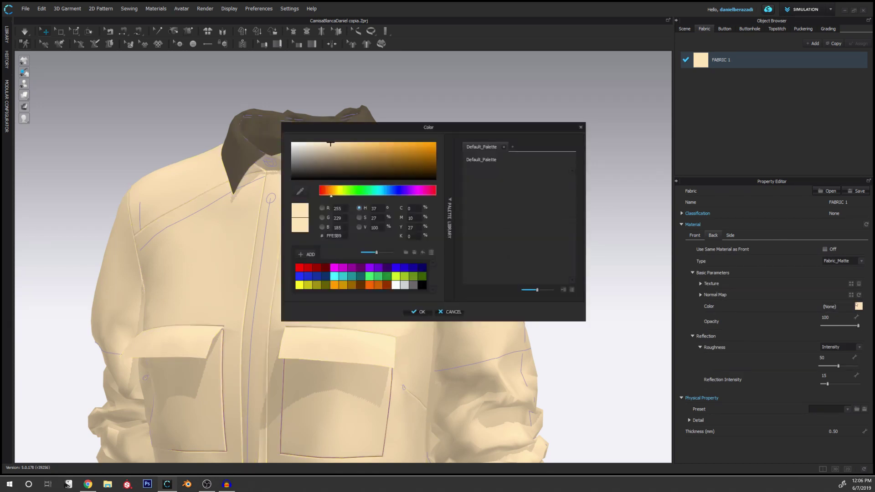
drag(356, 151, 384, 136)
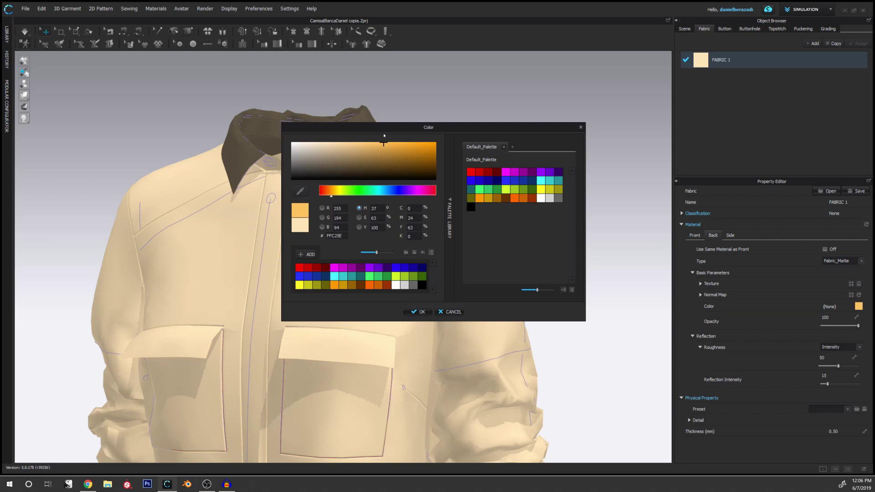
click(418, 312)
click(858, 261)
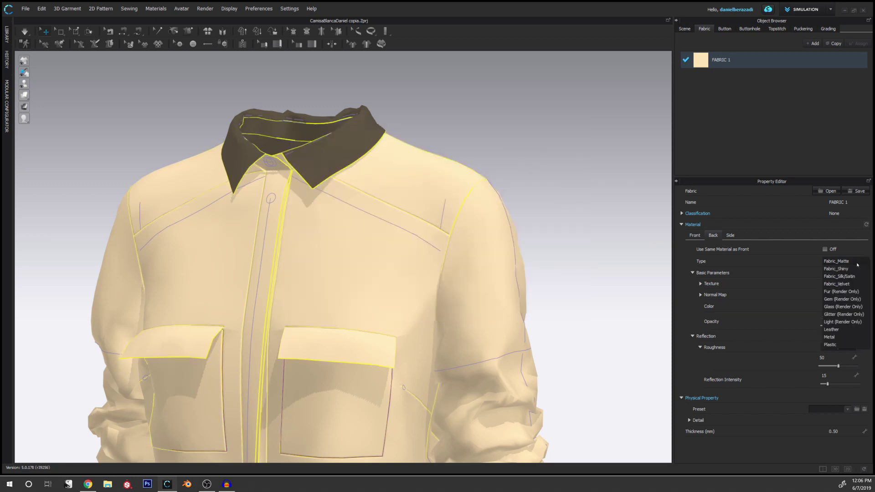
click(850, 277)
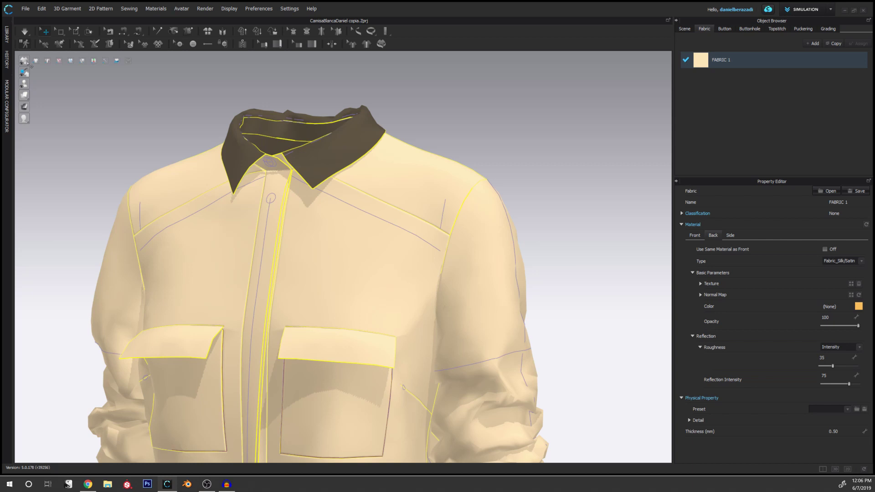
Show the garment in textured surface display with fabric thickness visible
mouse_move(26, 97)
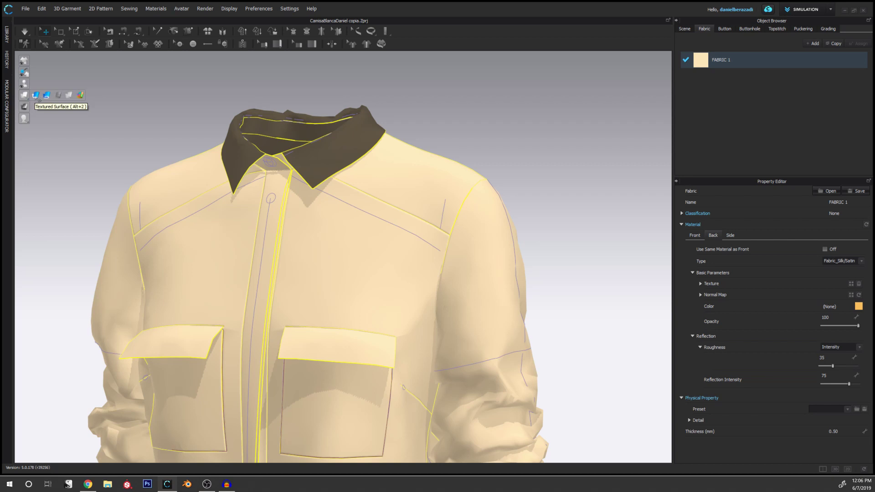
click(37, 97)
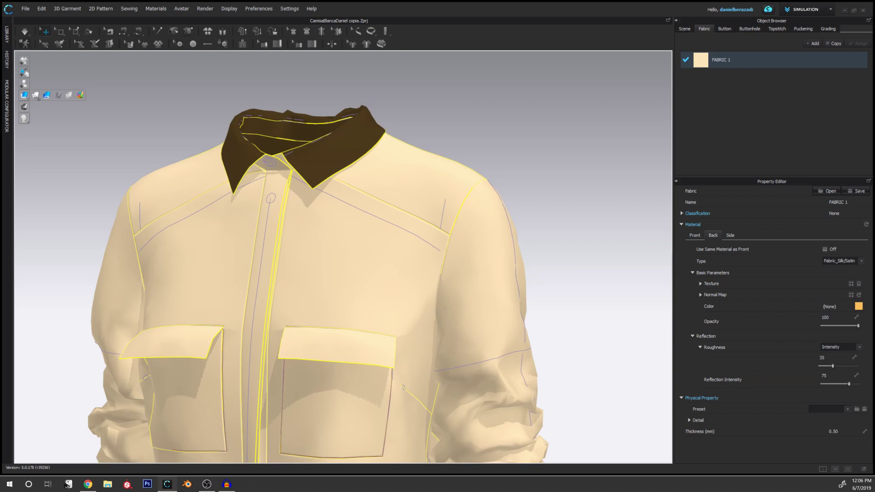
click(38, 98)
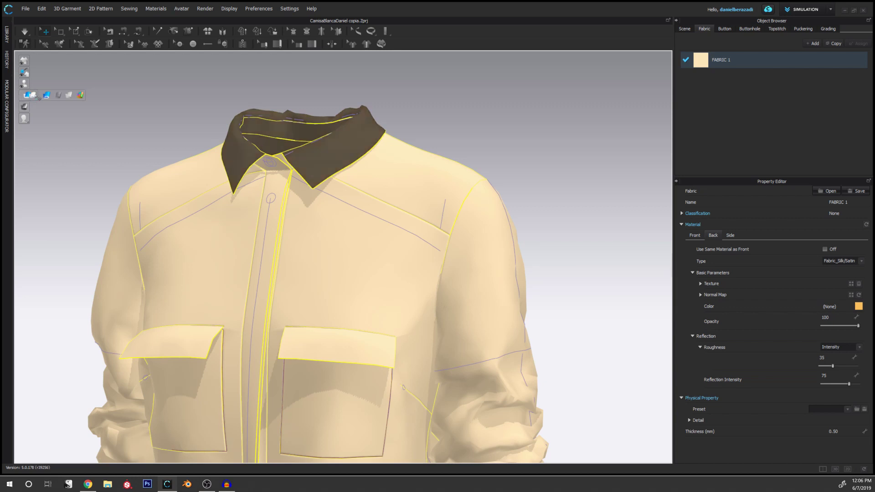
click(39, 99)
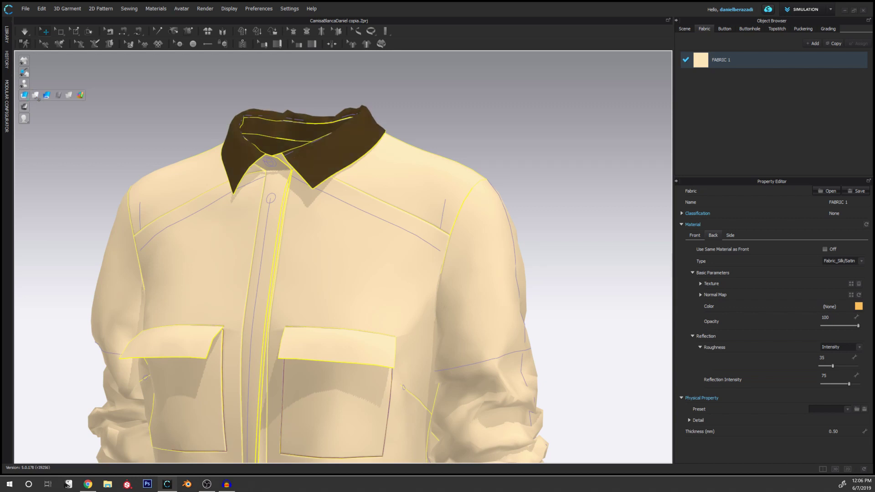
click(38, 98)
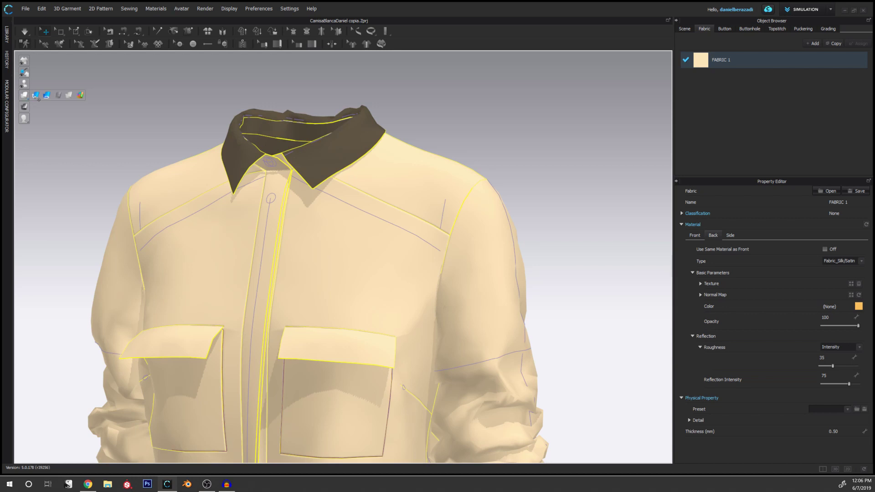
click(38, 99)
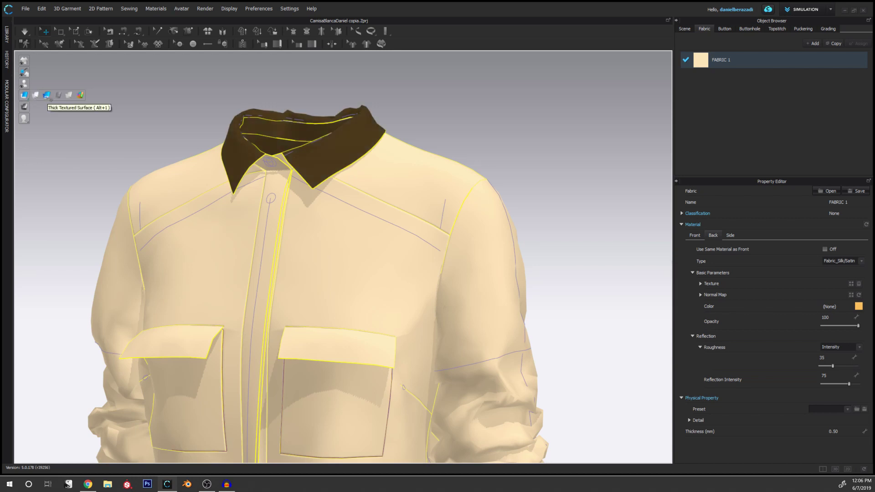
click(47, 96)
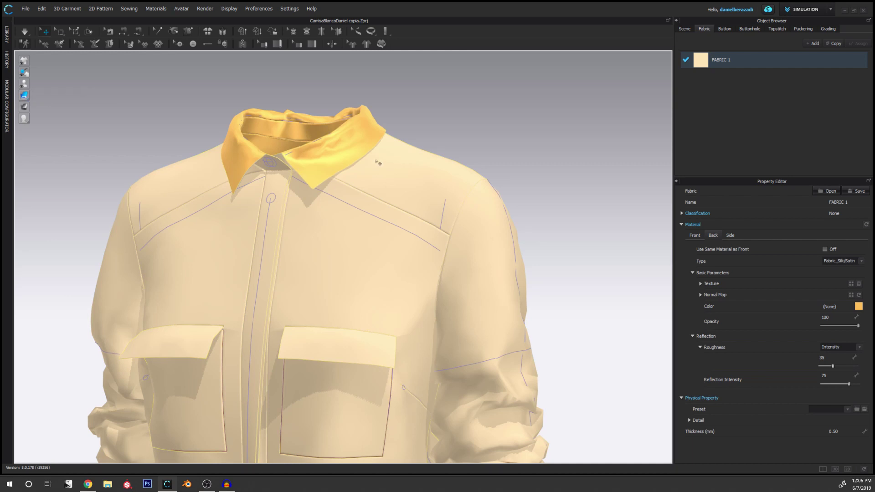
mouse_move(324, 183)
right_down()
mouse_move(365, 179)
mouse_move(318, 174)
right_up()
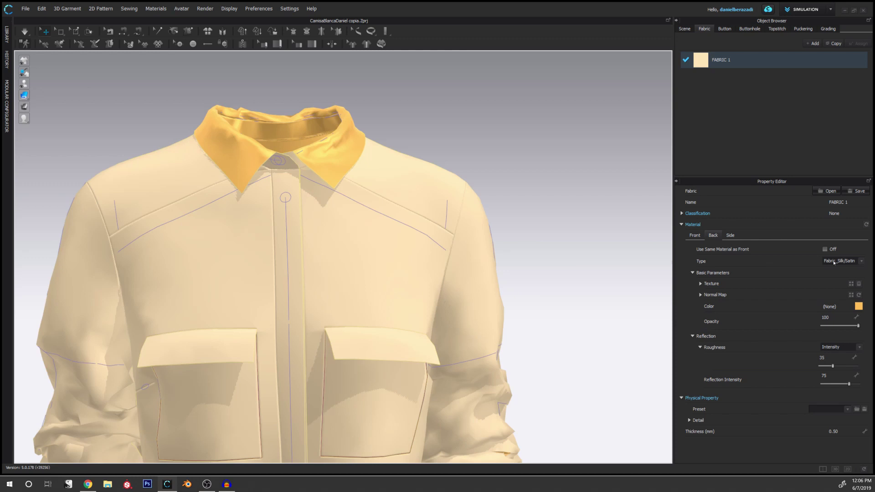
Change FABRIC 1's back material type to Metal in a pale gold colour
click(859, 264)
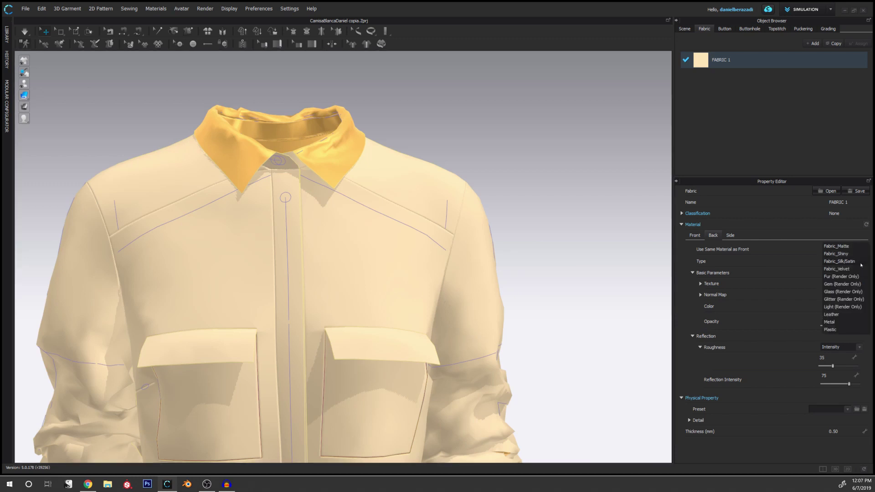
click(834, 322)
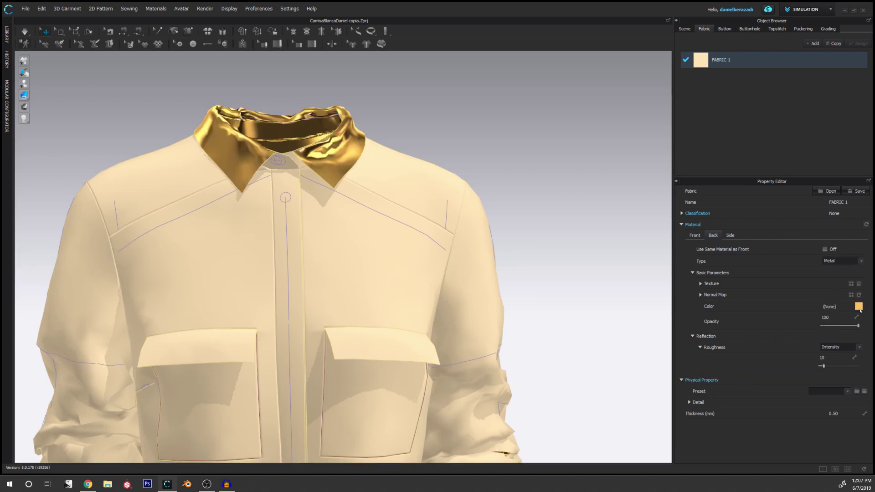
click(859, 306)
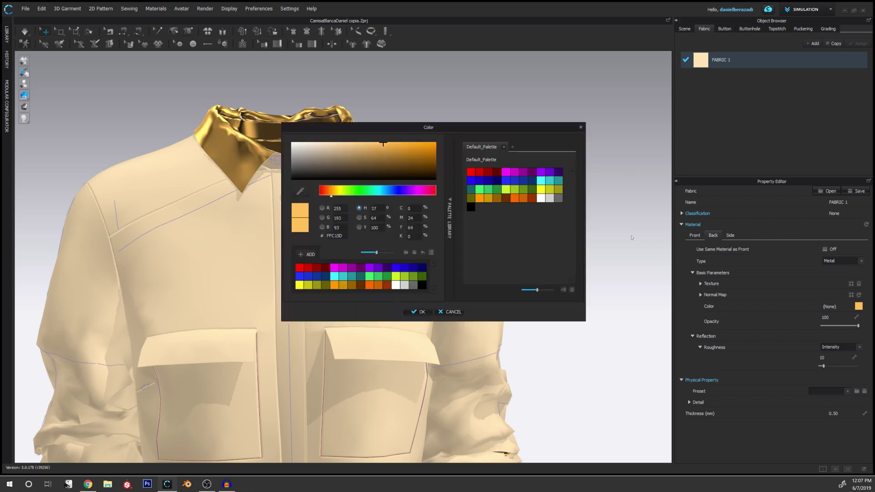
drag(373, 155, 342, 132)
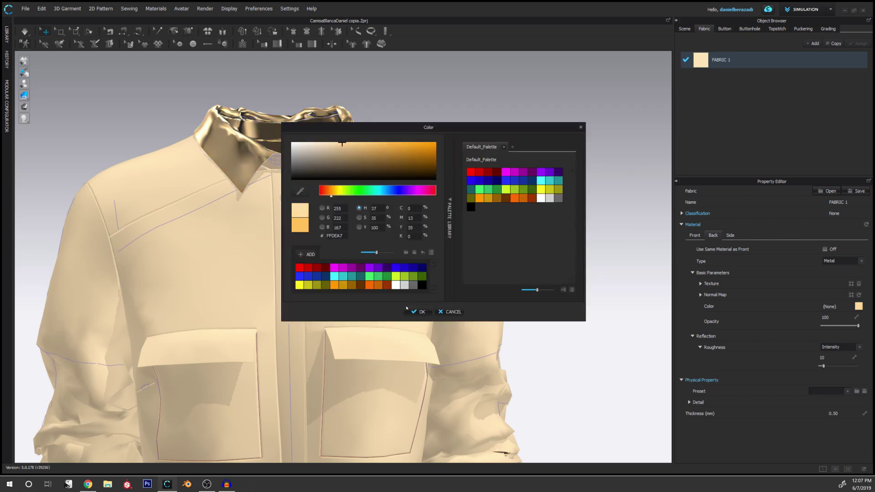
click(418, 312)
right_drag(400, 195, 334, 269)
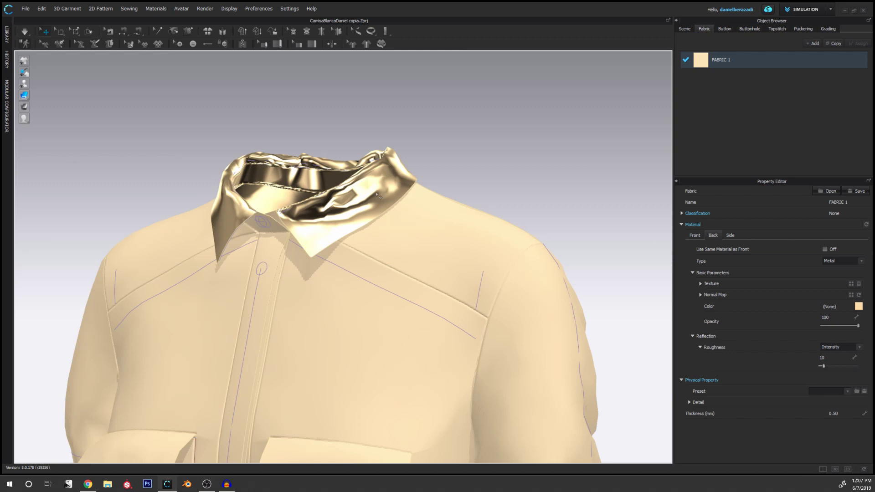
Select the collar's curved edge line and expand its Simulation Properties
click(365, 192)
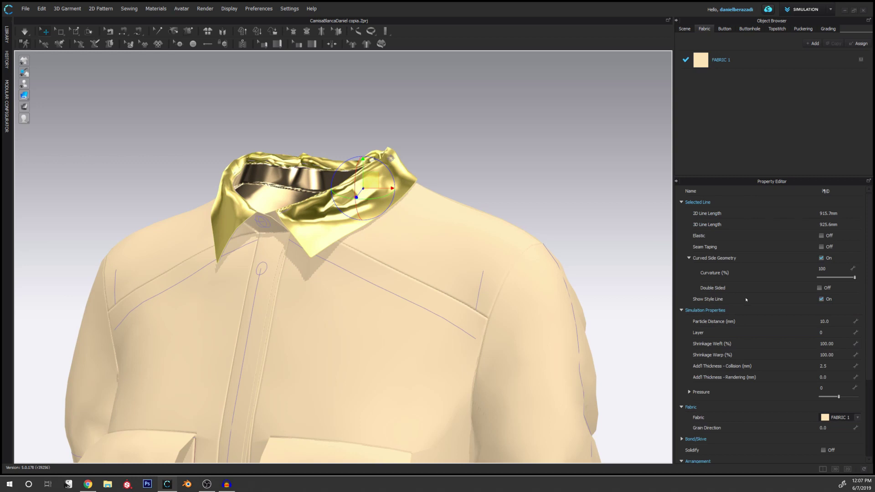
click(682, 203)
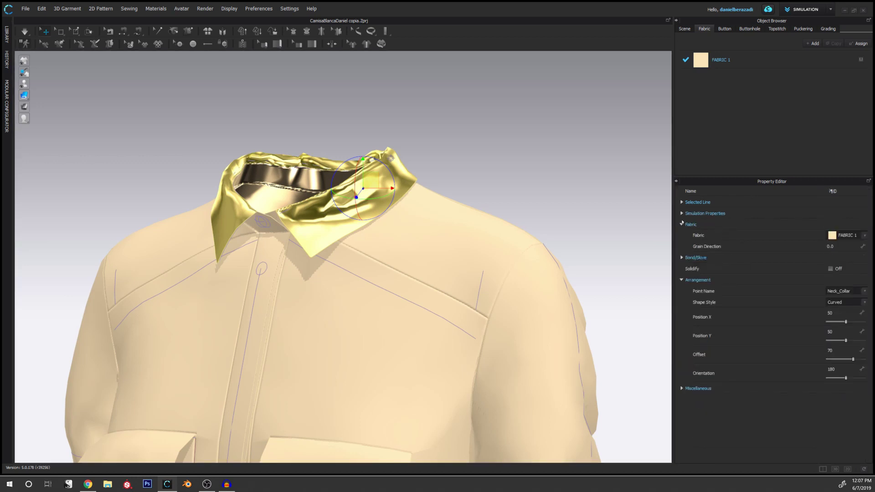
click(682, 223)
click(683, 236)
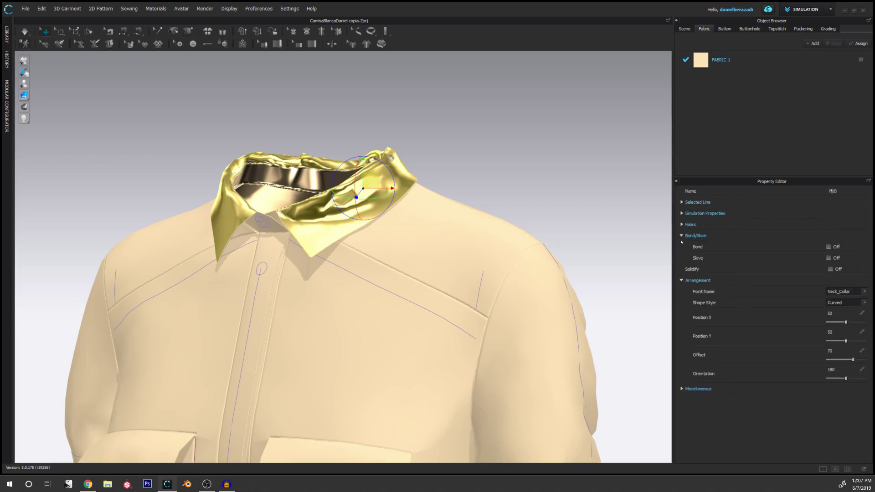
click(681, 236)
click(682, 258)
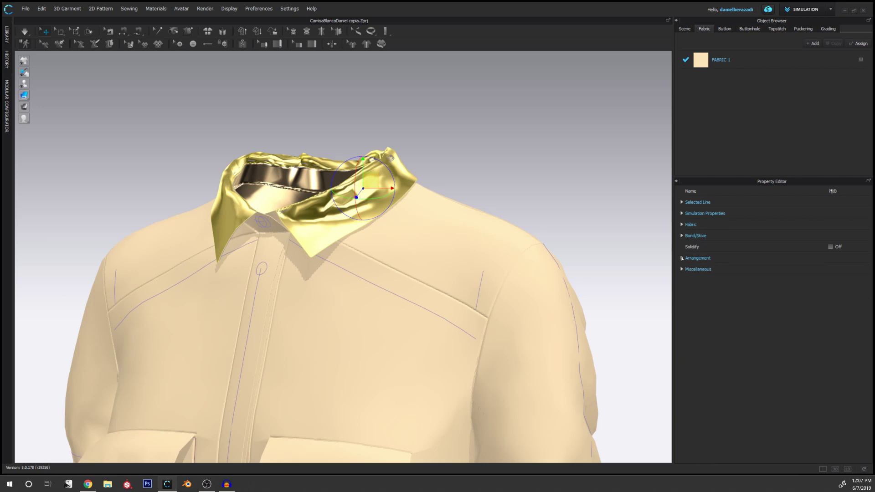
click(682, 224)
click(682, 224)
click(681, 214)
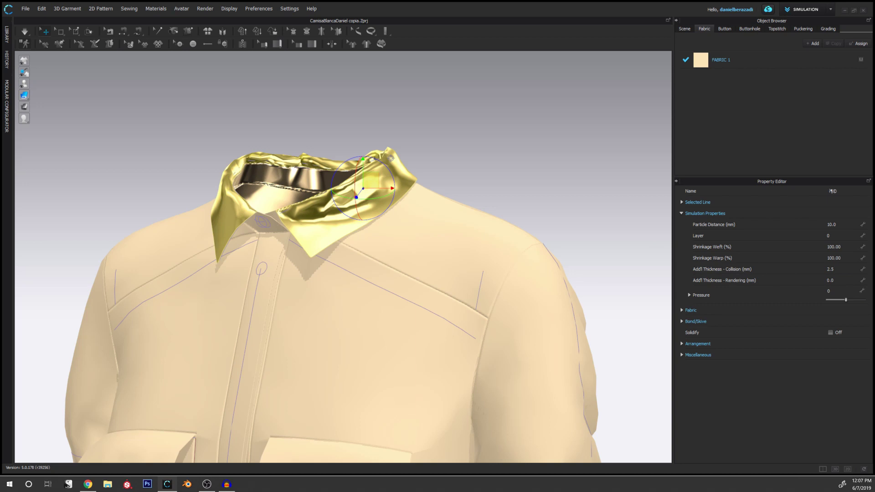
Set the collar's Add'l Thickness - Rendering to 3.0 mm
click(831, 280)
text(1)
key(Return)
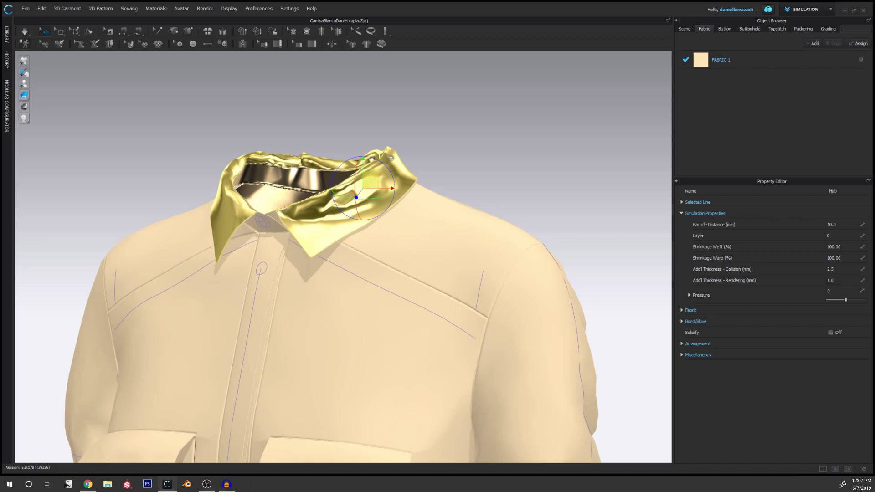
click(830, 280)
text(3)
key(Return)
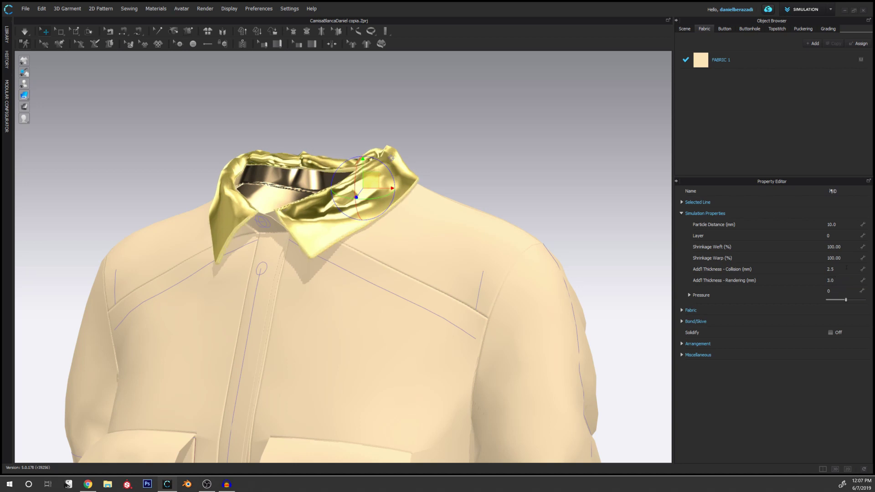
Enable Double Sided on the collar edge's curved side geometry, viewed from the front
scroll(283, 256, up, 1)
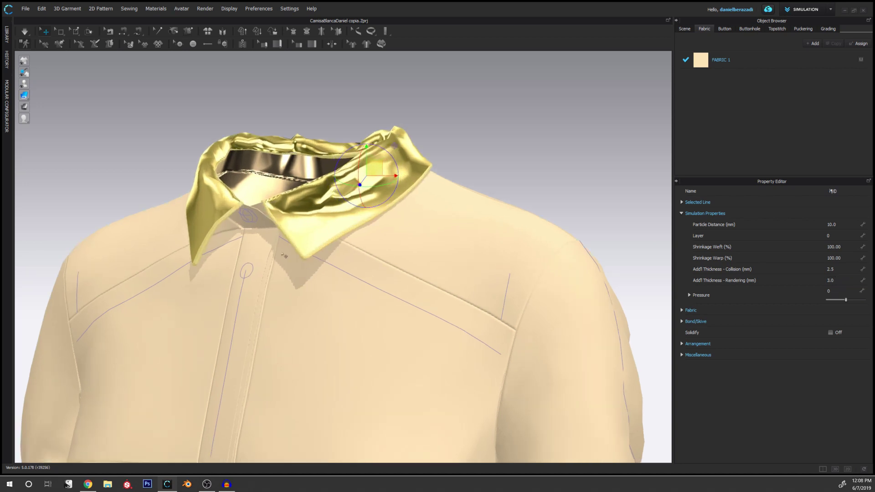
right_drag(283, 256, 357, 225)
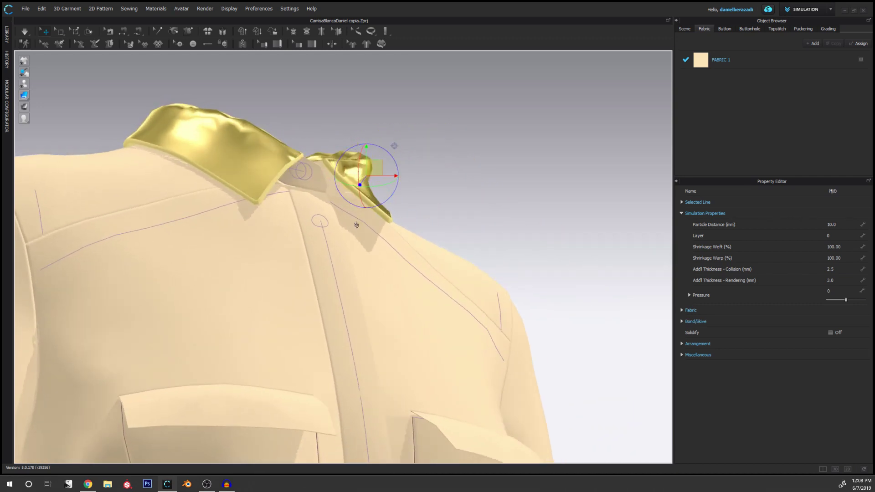
key(2)
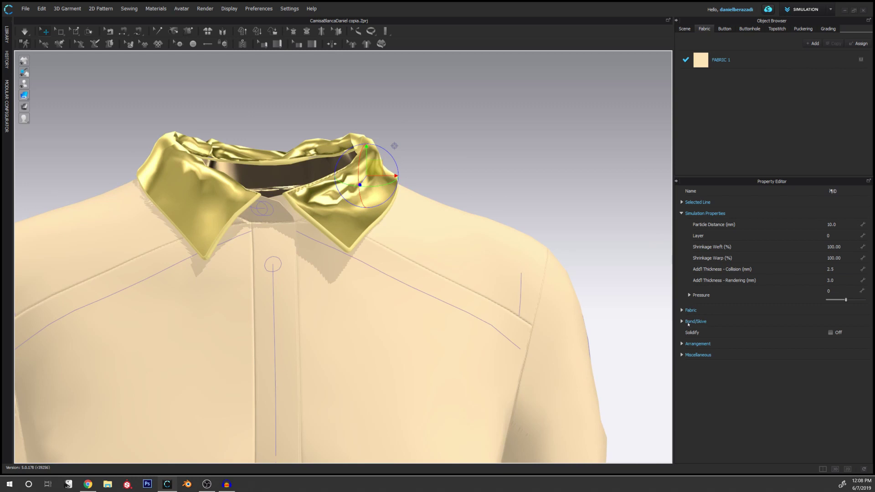
click(682, 203)
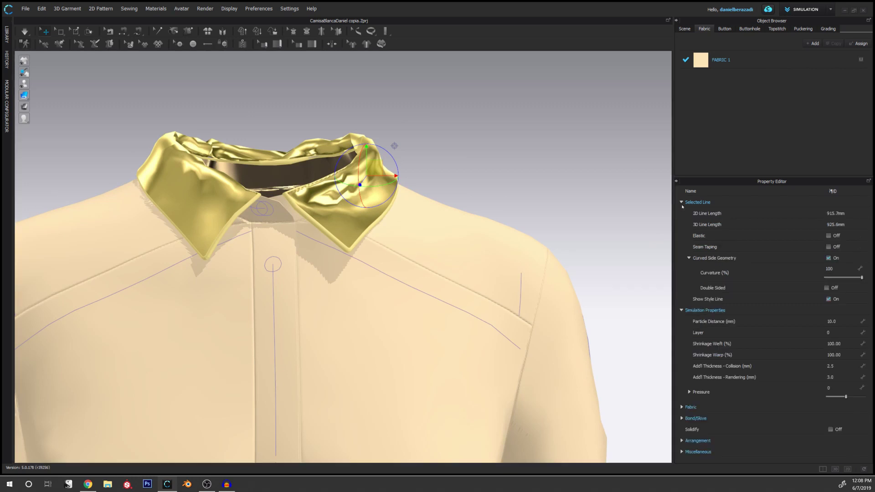
click(826, 288)
Deselect the collar and inspect it from below and from the side
click(512, 268)
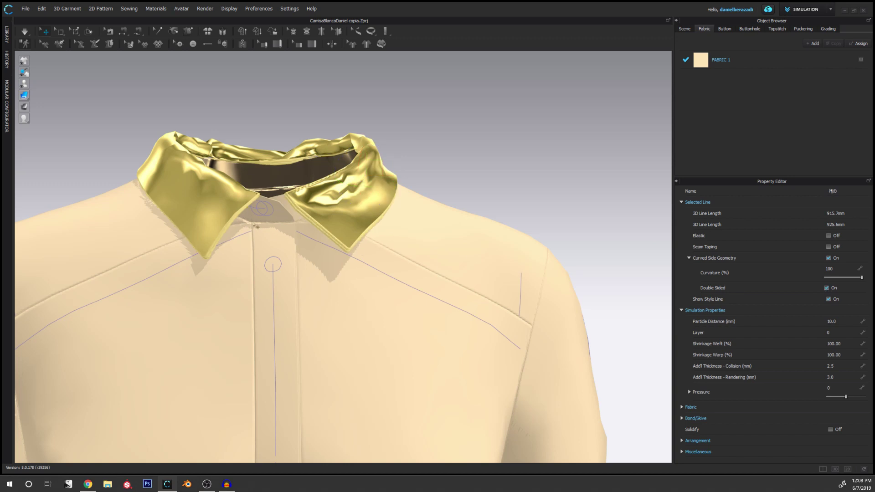
scroll(254, 224, up, 3)
right_drag(359, 250, 361, 211)
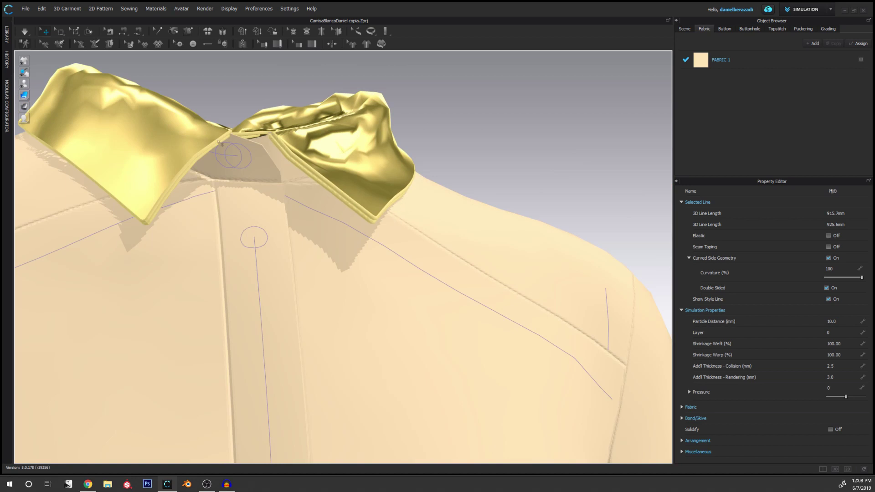
right_drag(279, 205, 313, 198)
scroll(295, 239, down, 2)
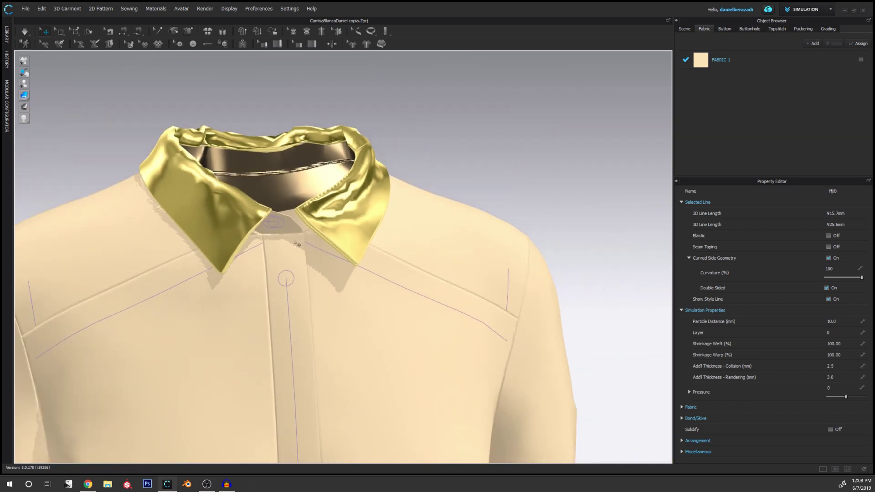
scroll(379, 251, up, 5)
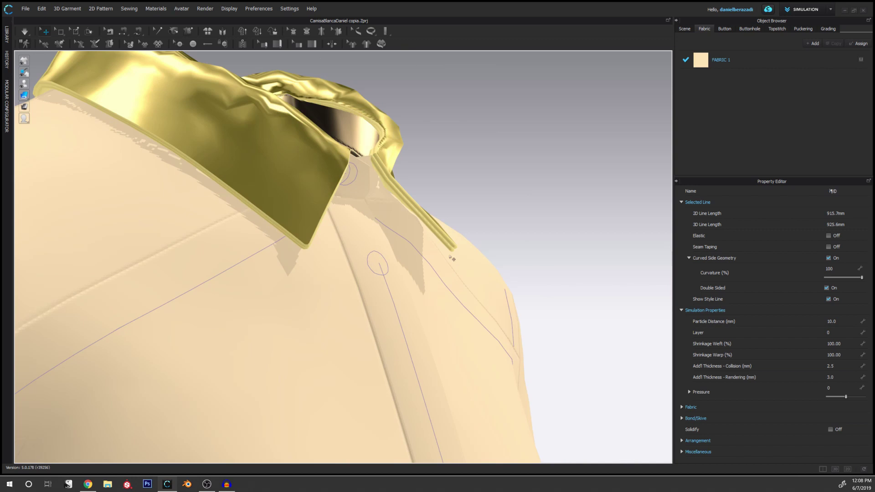
right_drag(483, 244, 377, 237)
scroll(364, 239, up, 2)
scroll(388, 215, down, 2)
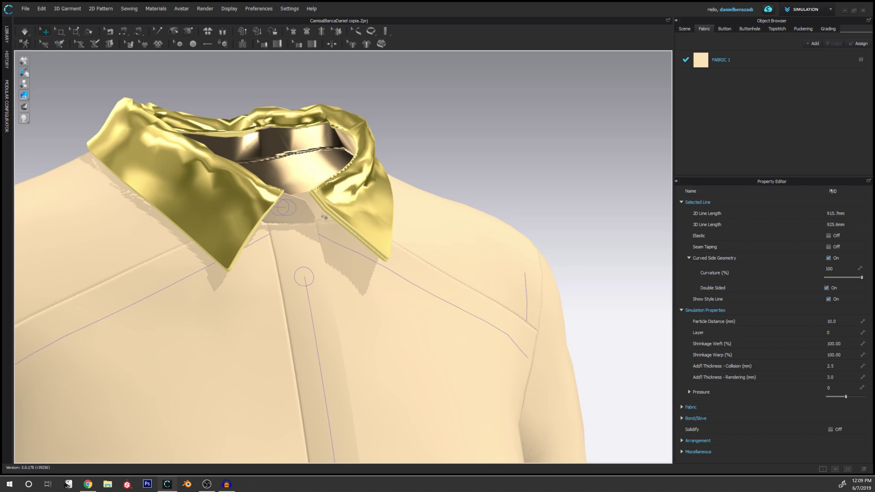
Pull the right collar wing outward and down while simulating, stopping once it settles
right_drag(396, 273, 403, 240)
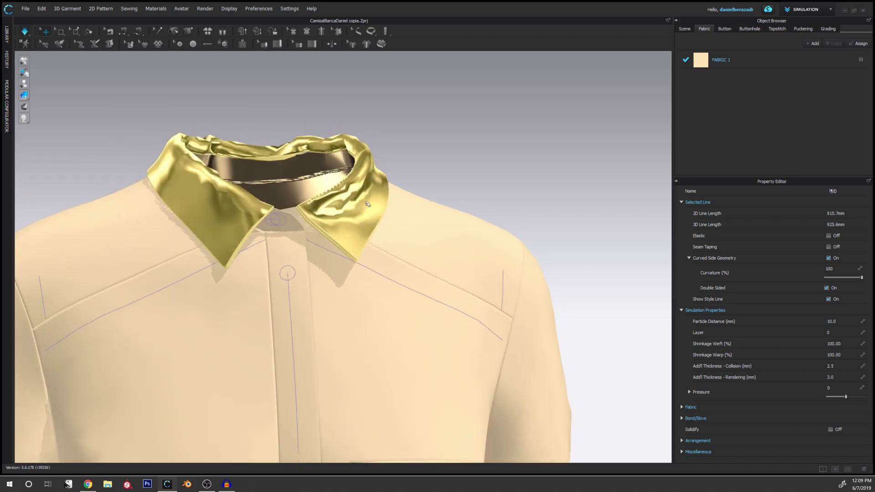
key(q)
drag(368, 143, 387, 195)
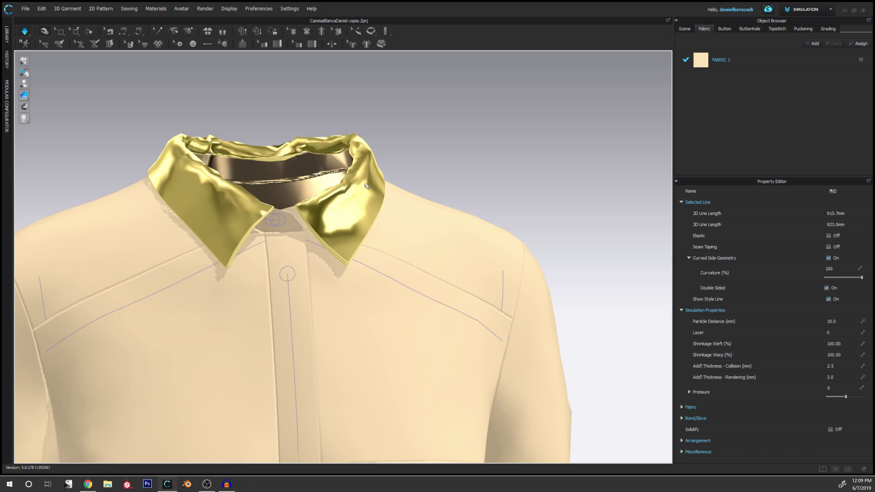
key(space)
Give FABRIC 1's side its own material in a pale pink colour
click(733, 62)
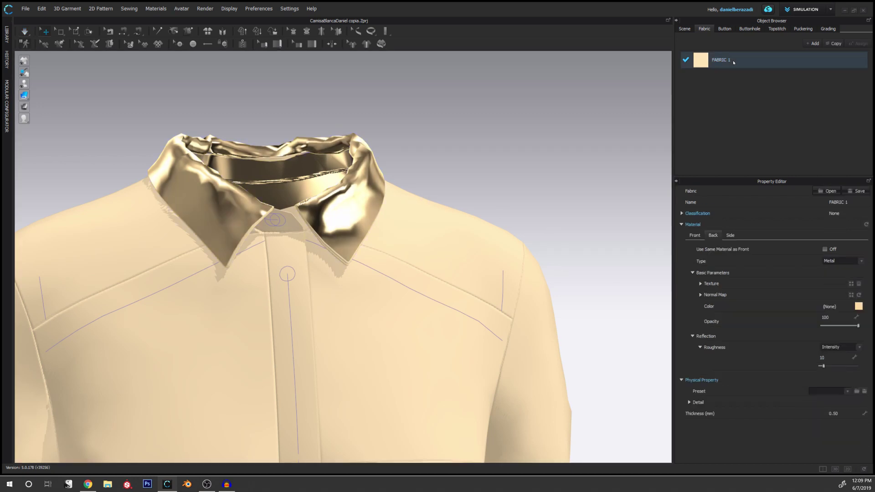
click(730, 236)
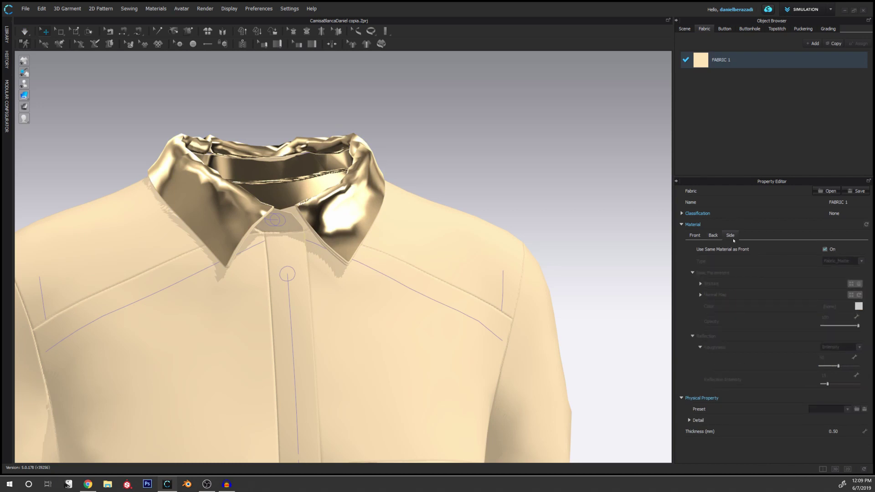
click(826, 249)
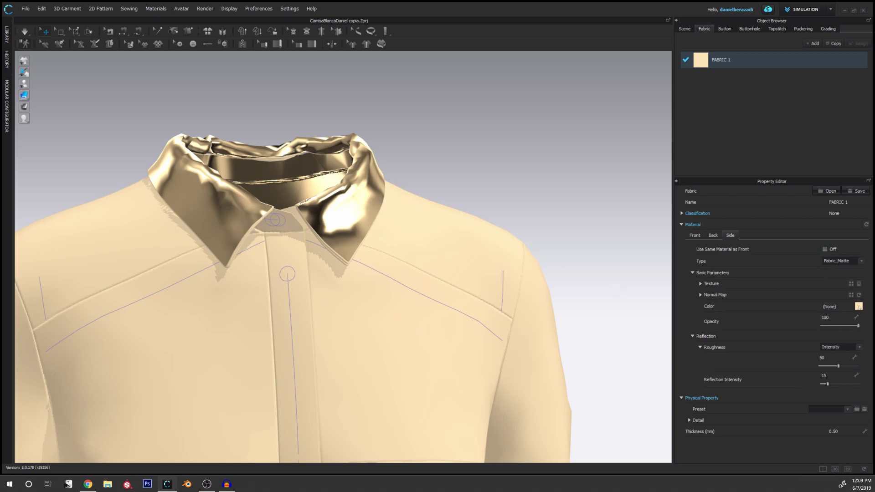
click(859, 306)
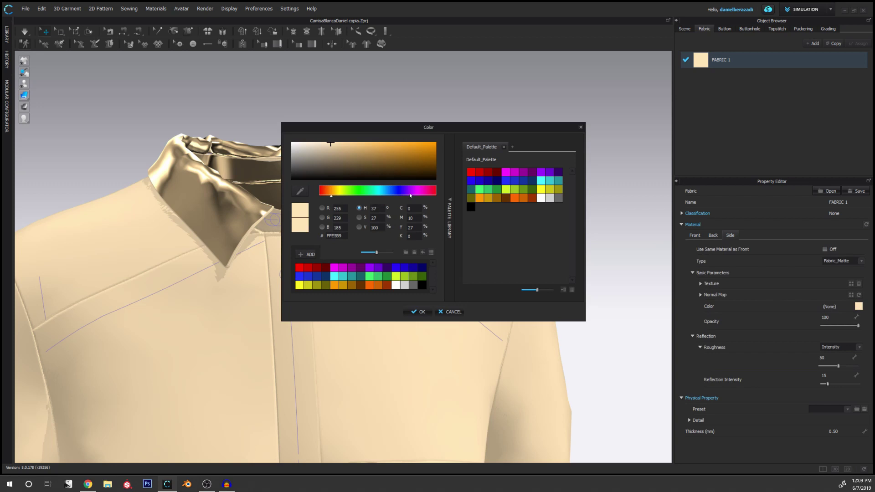
click(415, 196)
click(418, 311)
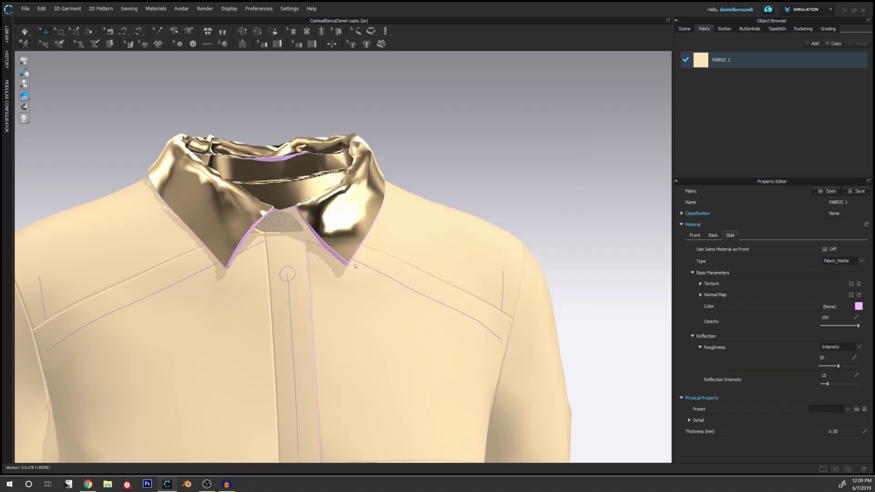
scroll(281, 267, up, 4)
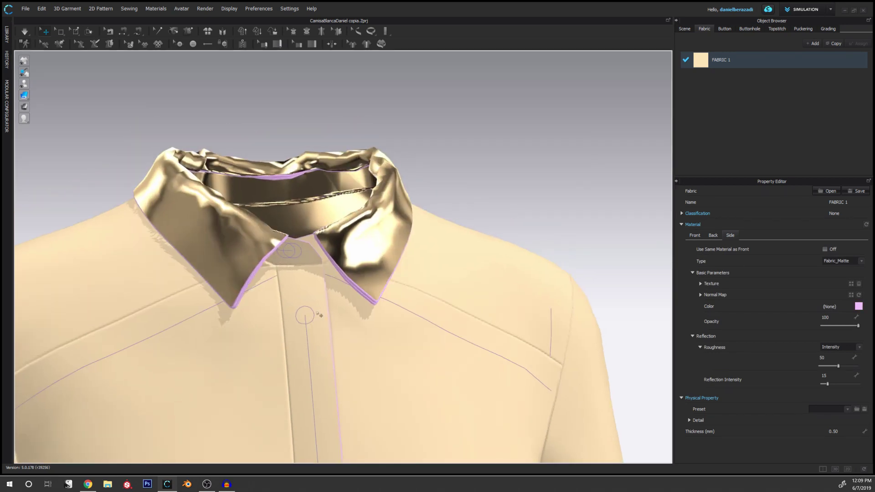
right_drag(362, 298, 426, 311)
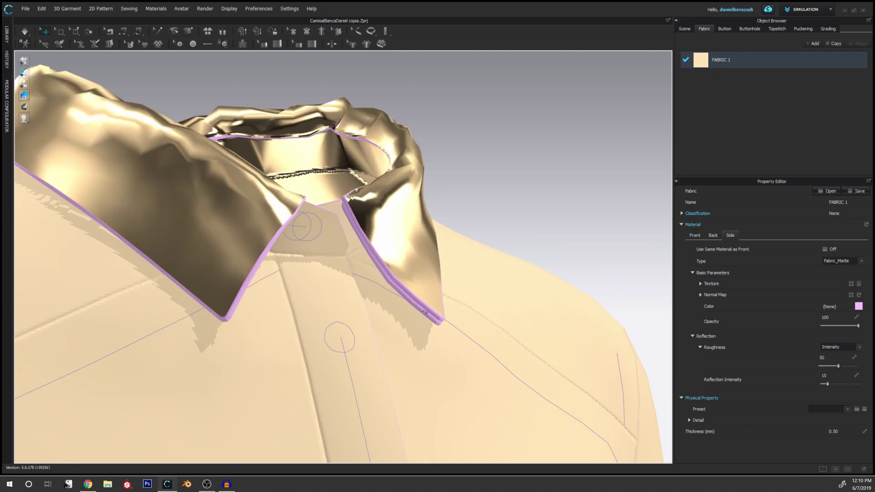
right_drag(417, 319, 330, 302)
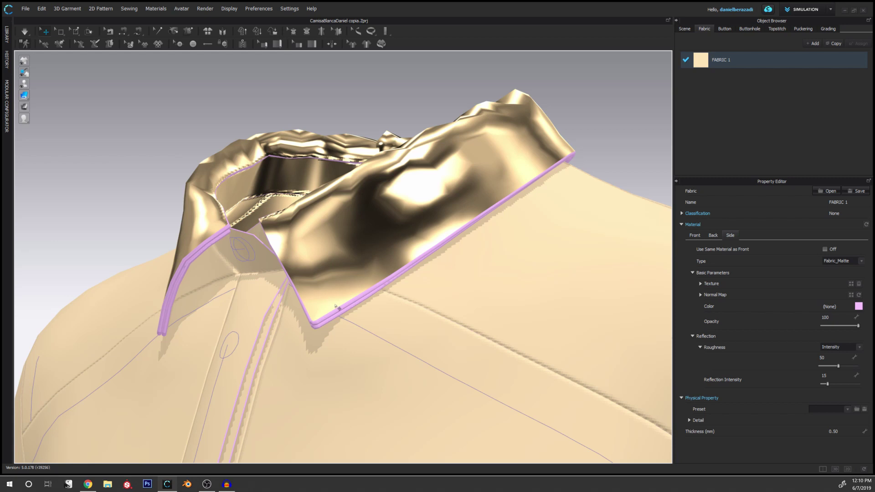
key(2)
scroll(391, 309, up, 2)
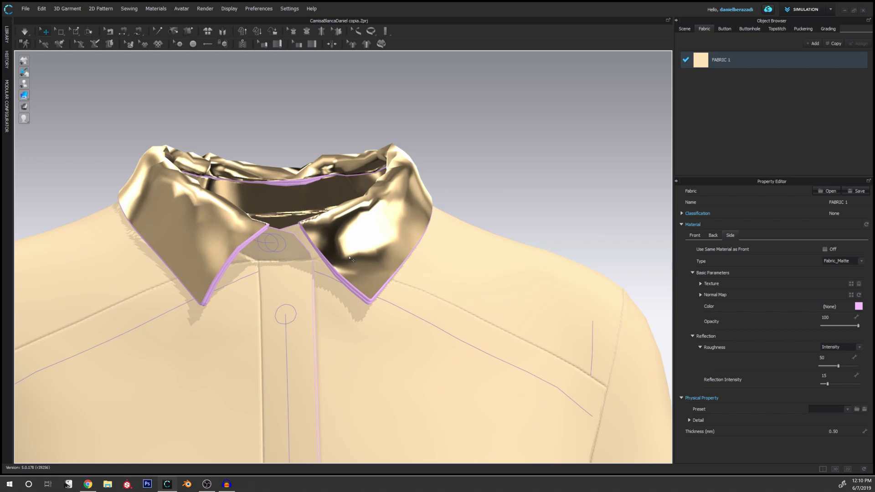
scroll(356, 318, up, 4)
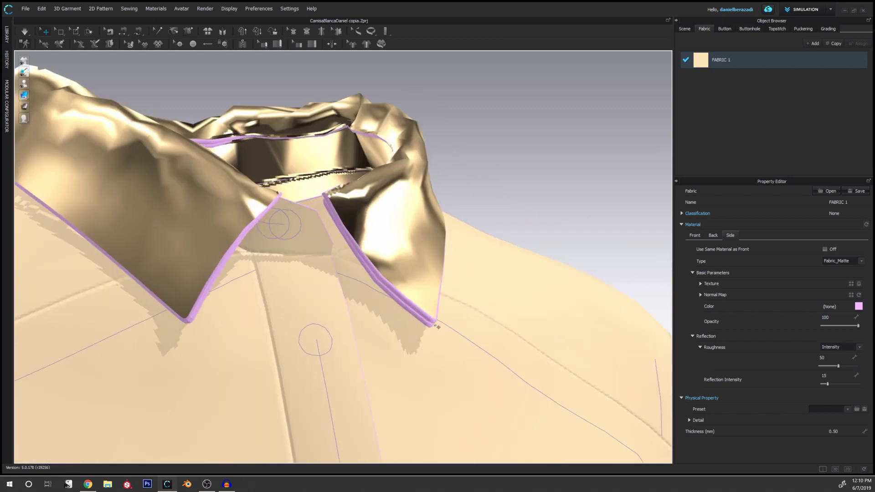
scroll(413, 311, up, 1)
mouse_move(24, 95)
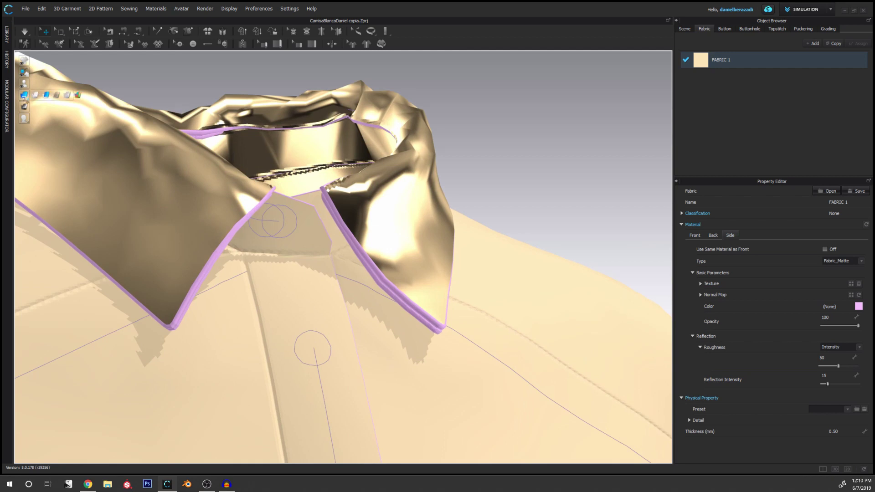
click(76, 98)
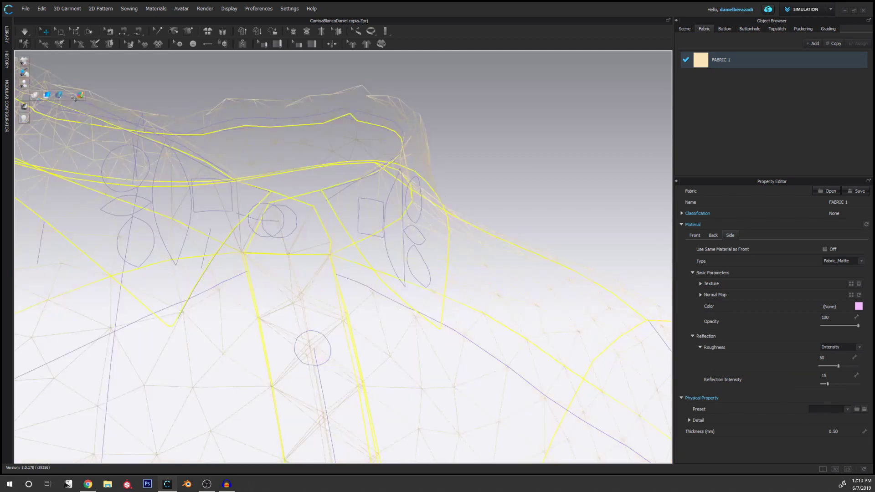
mouse_move(24, 95)
click(68, 95)
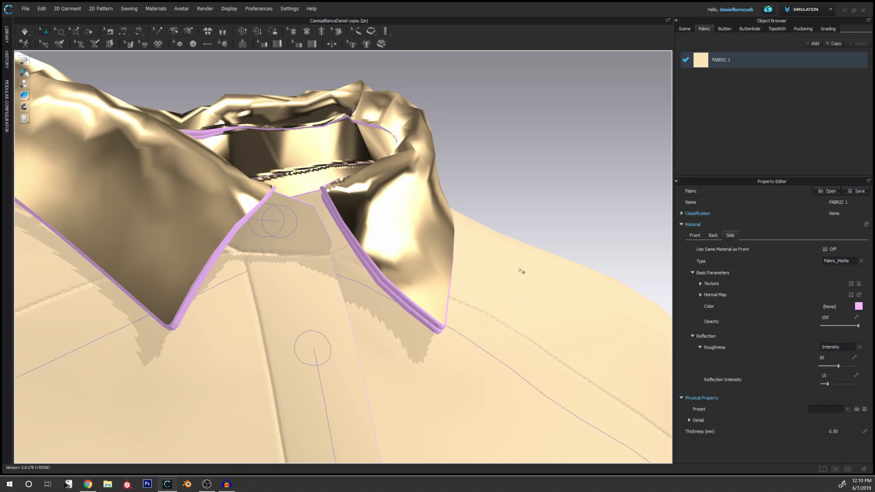
right_drag(506, 268, 488, 270)
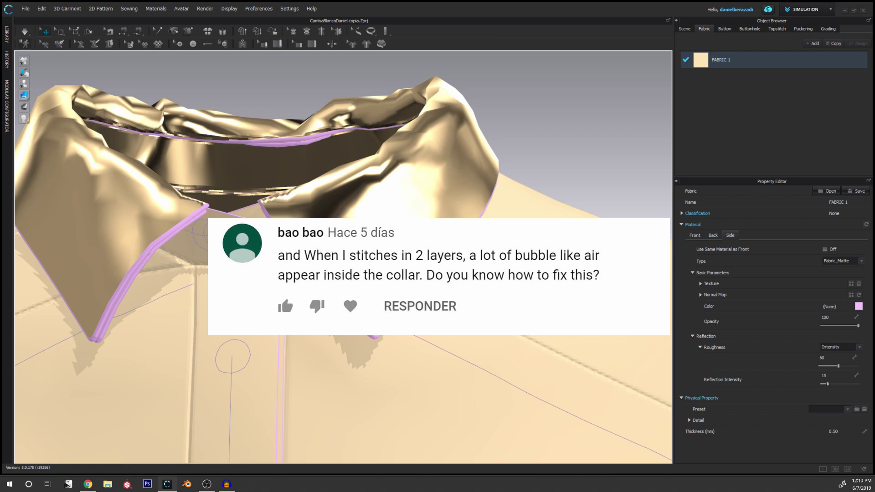
Zoom the 3D view and select the collar piece
scroll(460, 276, down, 2)
scroll(460, 276, up, 4)
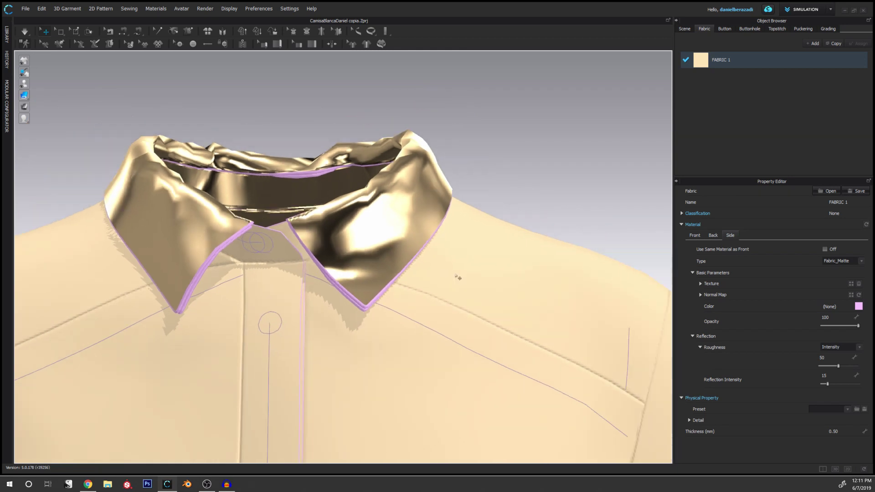
scroll(458, 277, down, 1)
scroll(451, 277, down, 1)
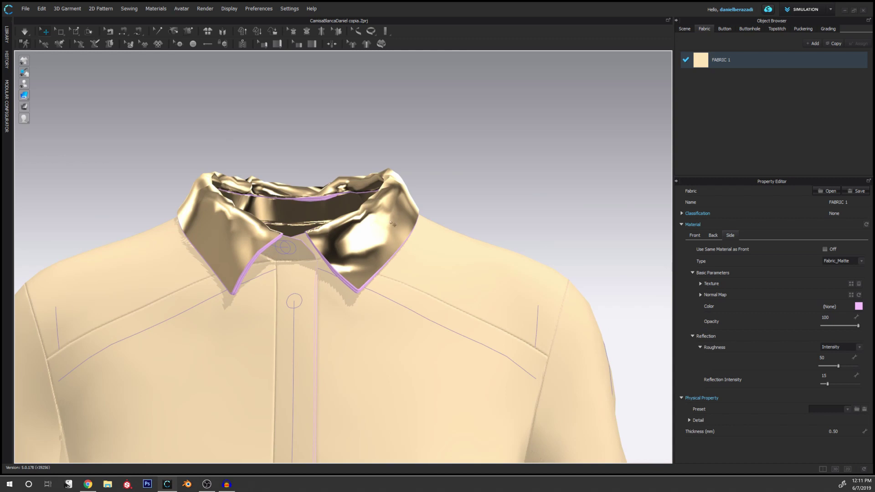
click(392, 222)
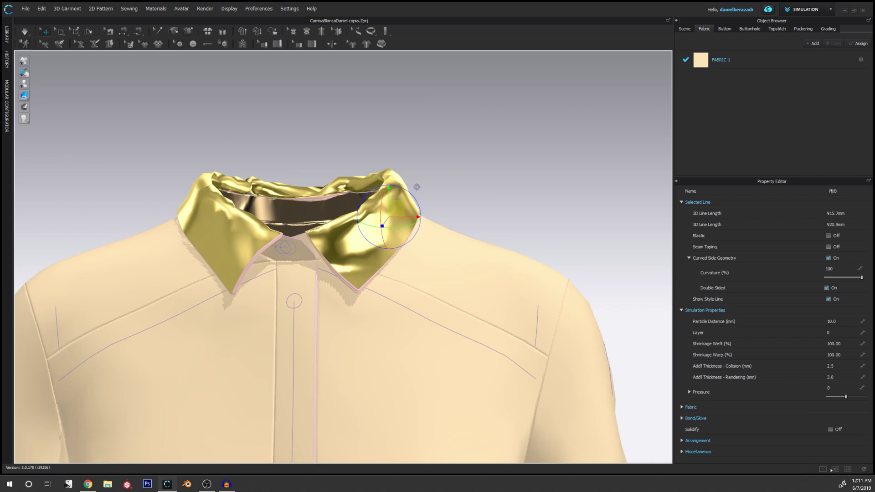
In the 2D pattern view, make a Layer Clone (Under) of the collar and place it above the original
click(848, 469)
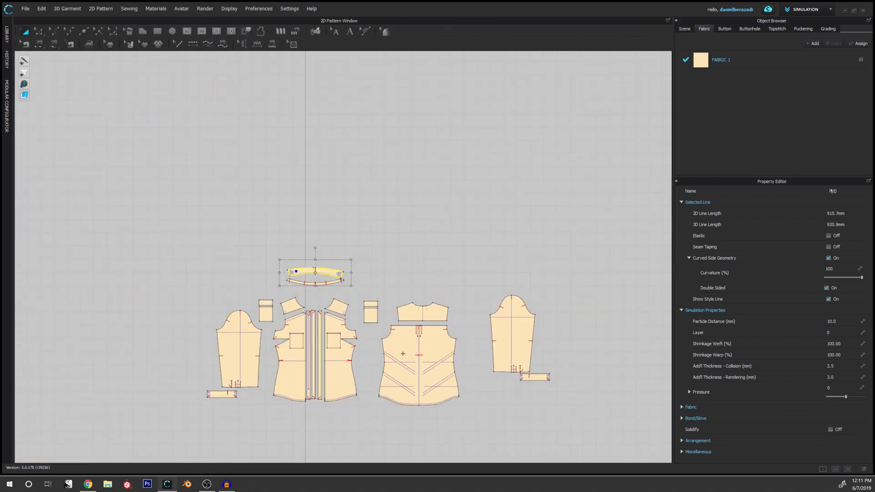
scroll(355, 283, up, 5)
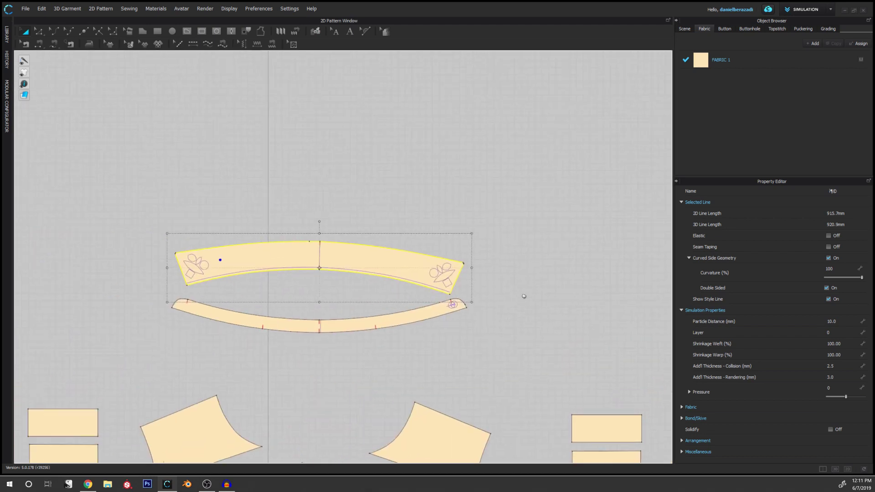
click(356, 160)
right_click(365, 254)
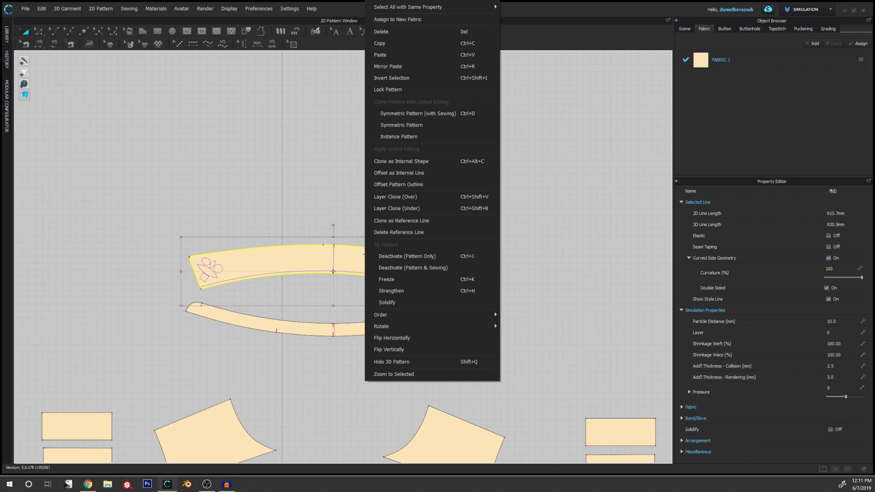
click(419, 209)
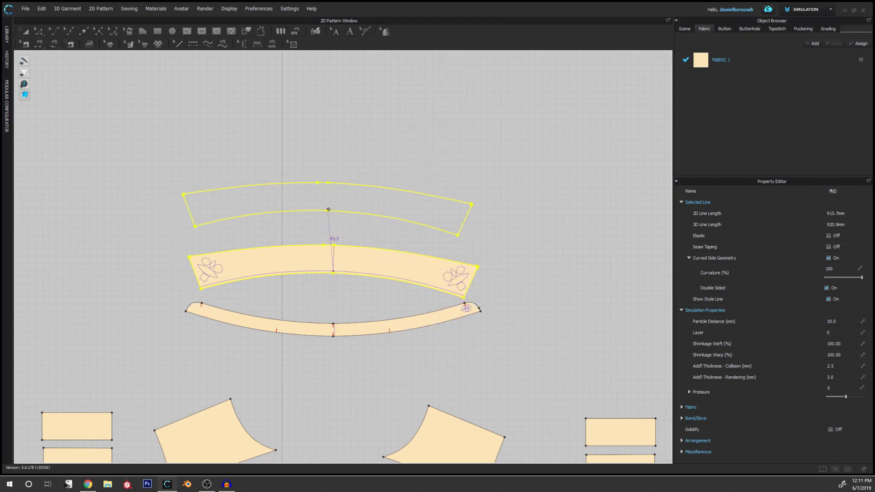
click(333, 211)
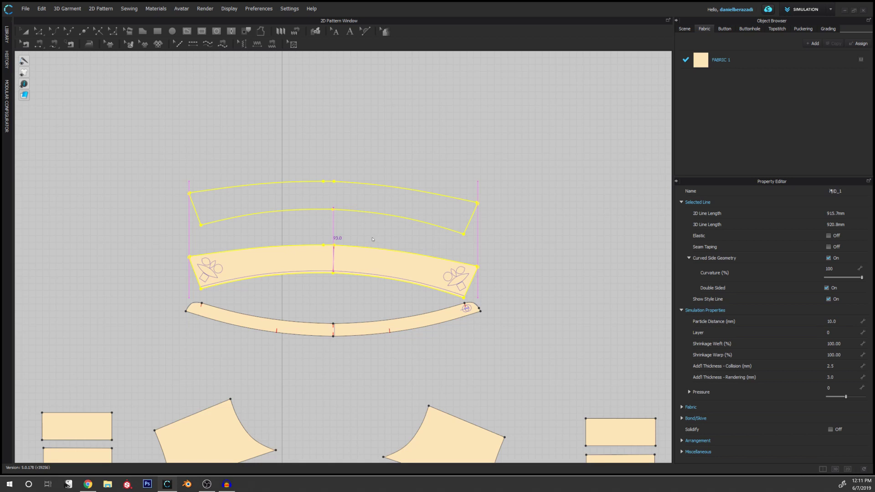
click(373, 240)
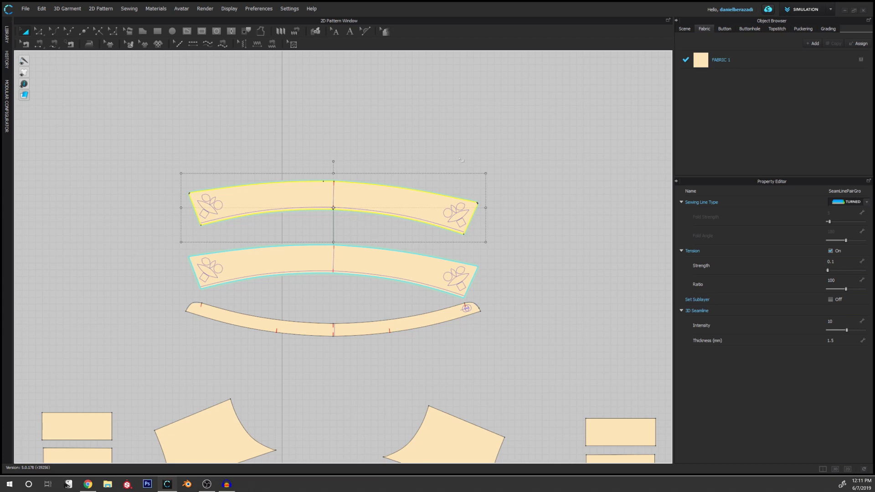
Back in the 3D view, run the simulation so the layered collar drapes
click(835, 471)
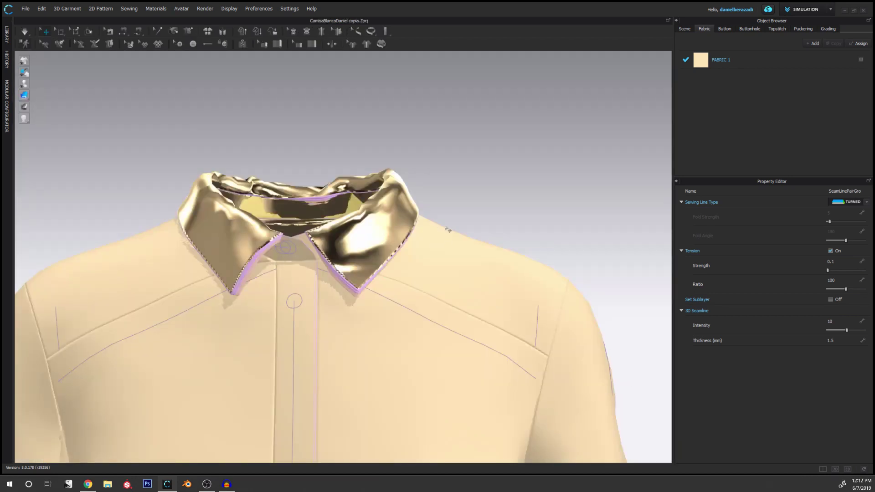
right_drag(450, 210, 204, 228)
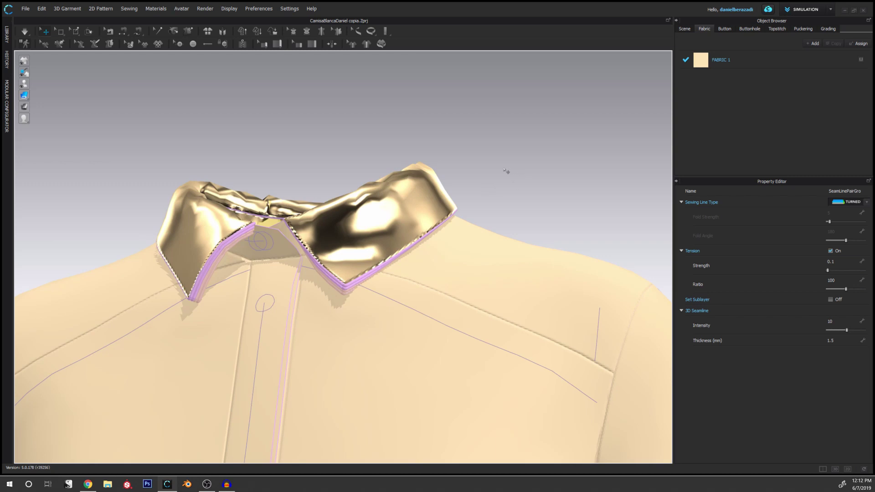
click(424, 168)
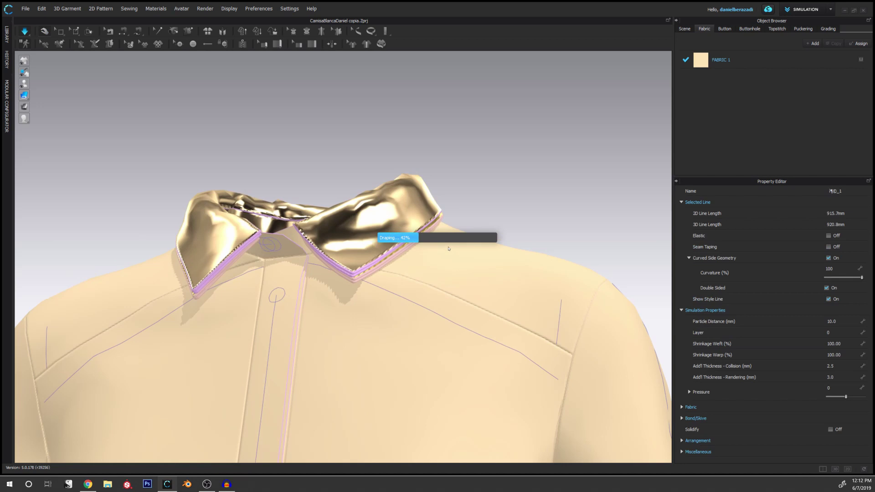
Inspect the draped collar from side, back, front and oblique views
right_drag(445, 238, 372, 202)
key(8)
click(402, 206)
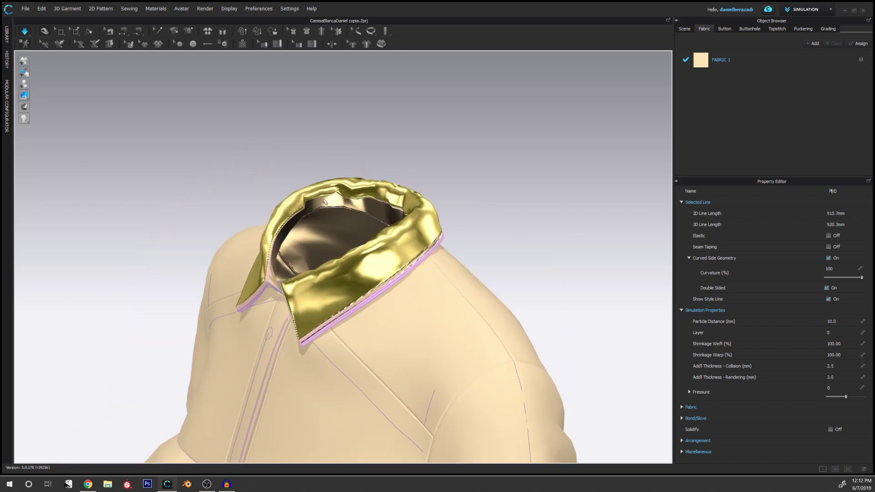
key(2)
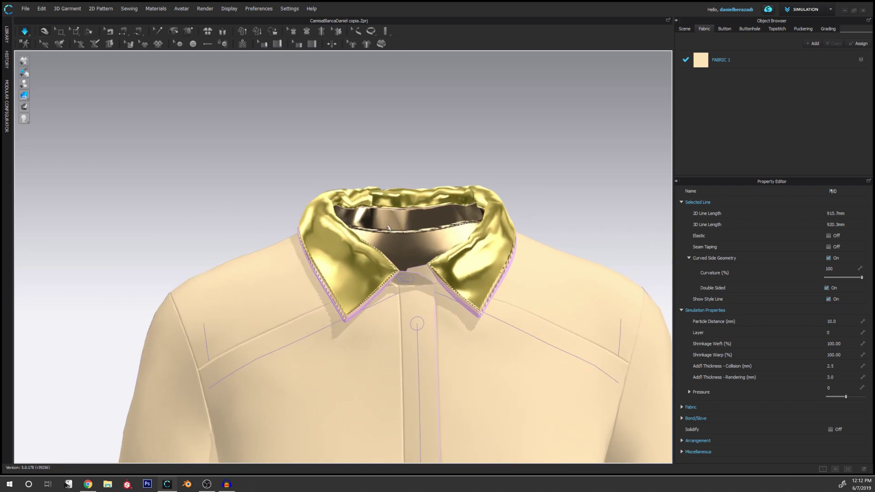
right_drag(361, 292, 424, 277)
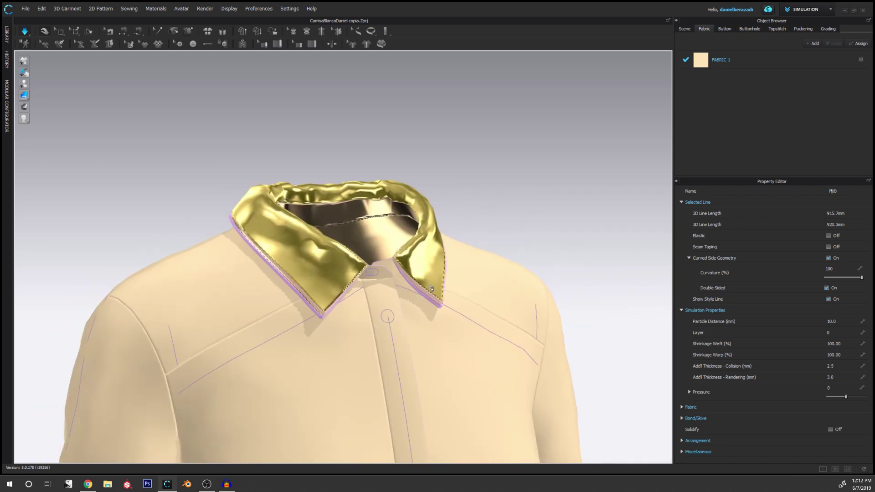